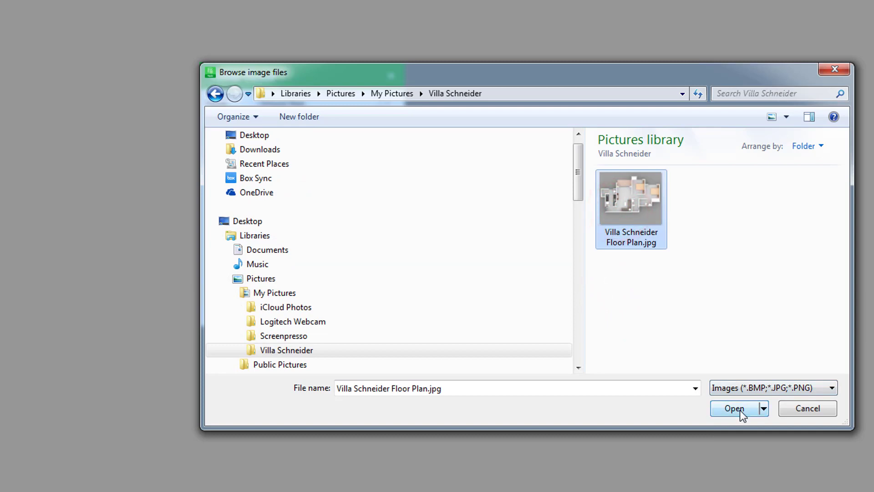
Load Villa Schneider Floor Plan.jpg as the plan image and create the Ground floor
left_click(740, 409)
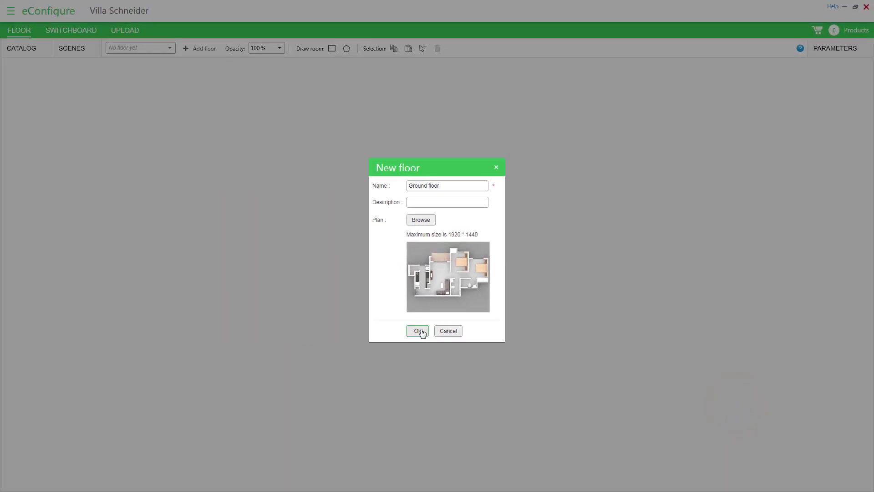
left_click(418, 331)
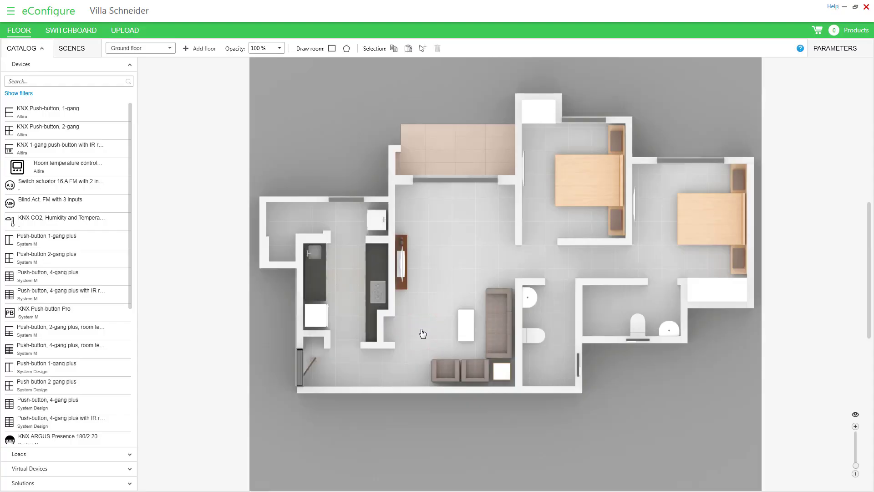
Set the opacity of the floor plan's background image to 60 %
left_click(856, 427)
left_click(856, 427)
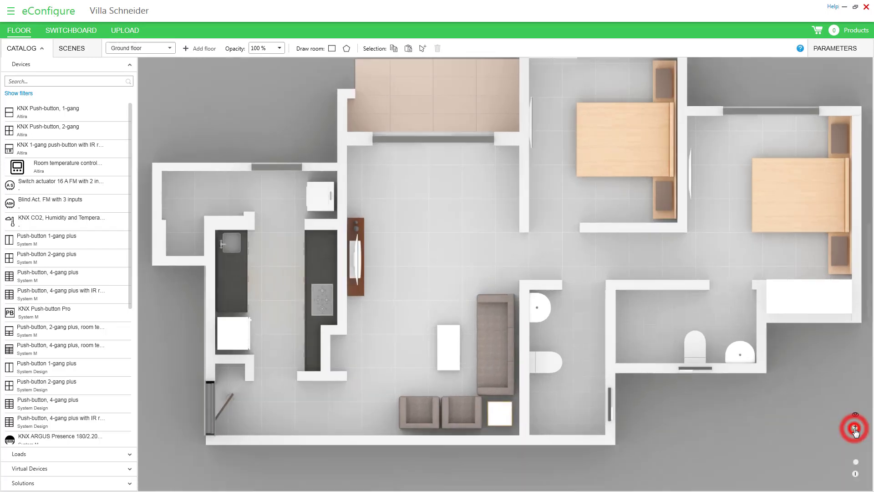
left_click(857, 475)
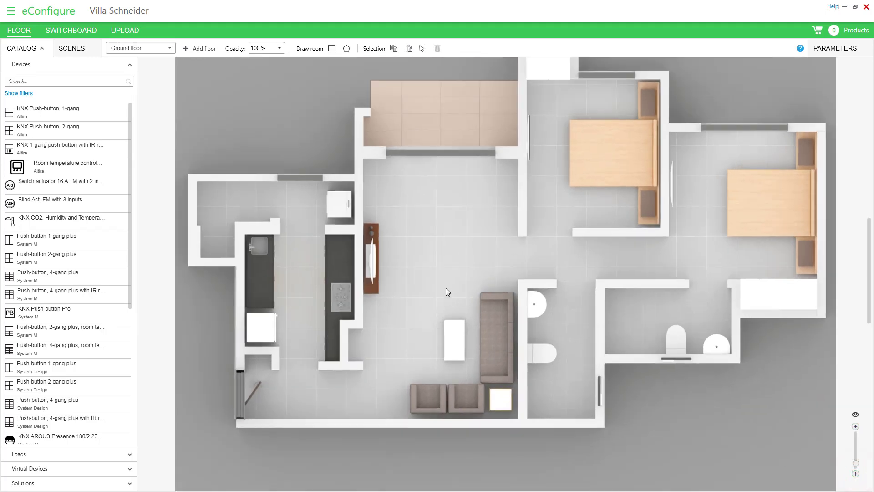
mouse_move(447, 288)
left_mouse_down()
mouse_move(445, 346)
mouse_move(396, 343)
mouse_move(445, 289)
mouse_move(405, 285)
mouse_move(437, 288)
left_mouse_up()
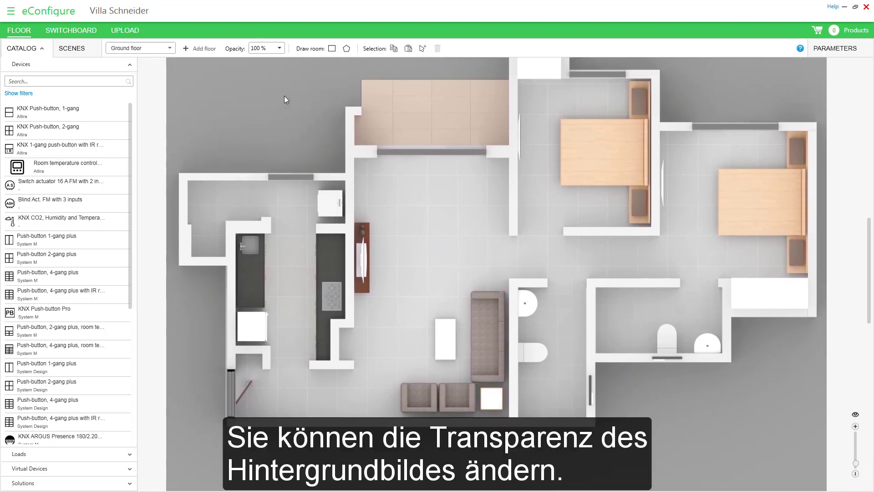
left_click(280, 49)
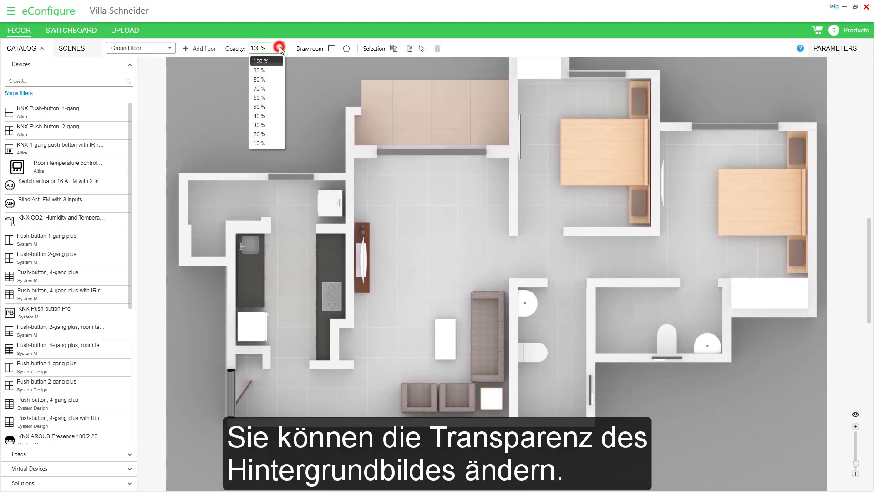
left_click(278, 87)
left_click(279, 48)
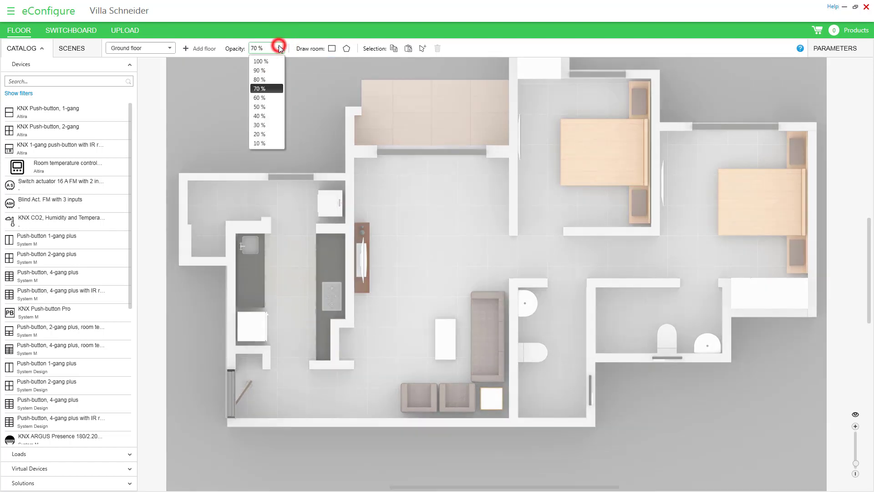
left_click(276, 97)
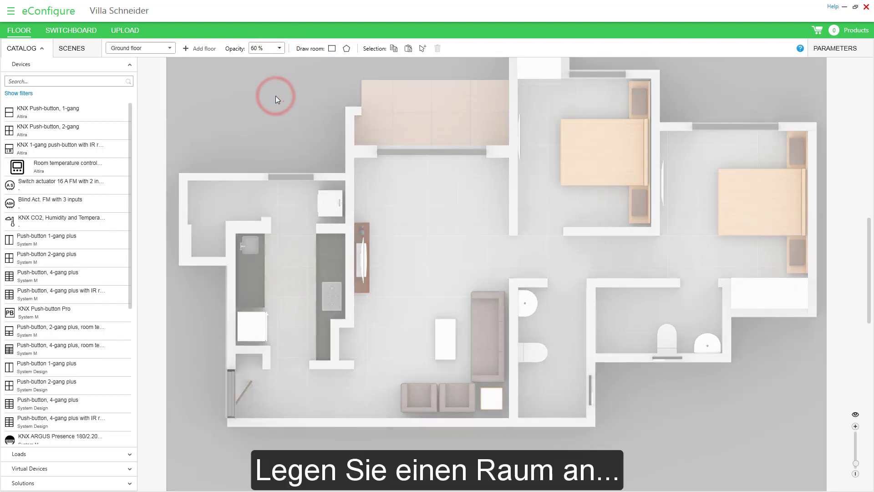
Draw a rectangular room over the area with the sofa and coffee table and name it Living room
left_click(332, 49)
left_click_drag(351, 151, 513, 422)
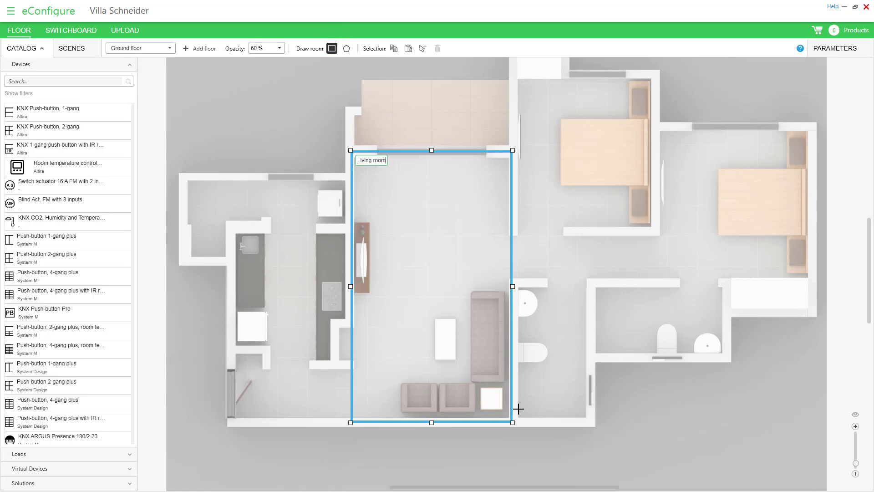
key("Return")
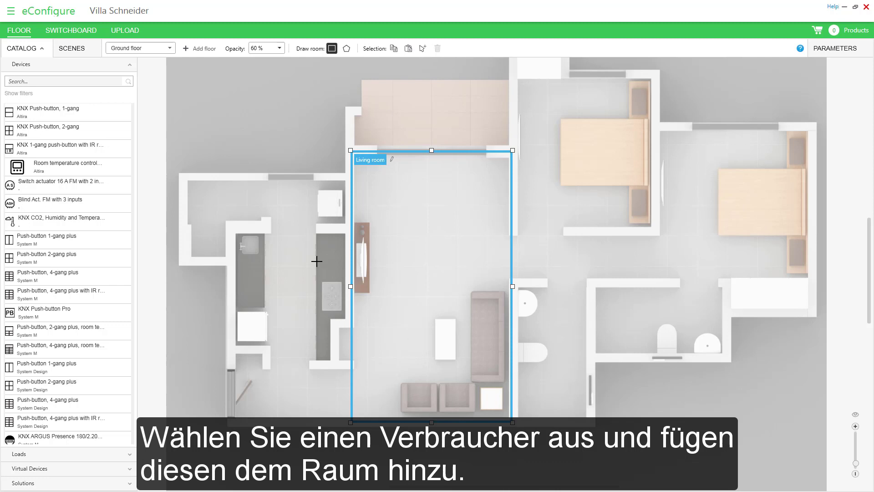
Place a Shutter, a Dimming, a Lighting 10A and a Socket 16A load in the living room
left_click(130, 65)
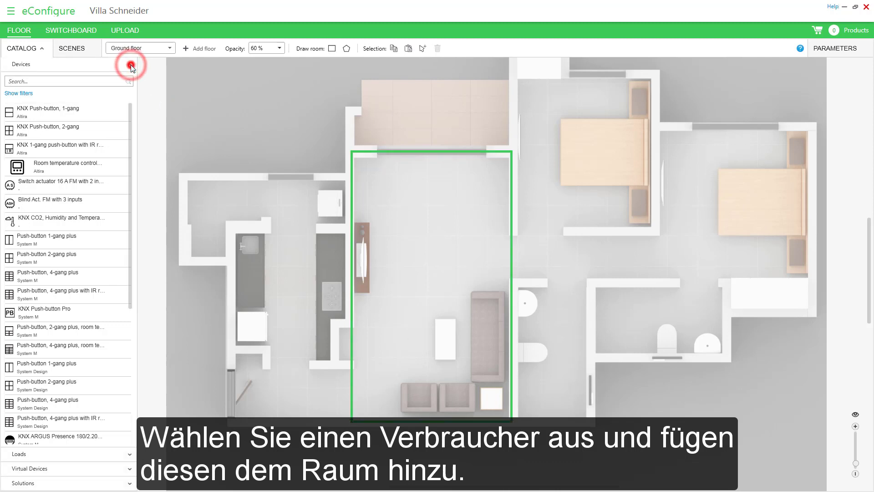
left_click(131, 80)
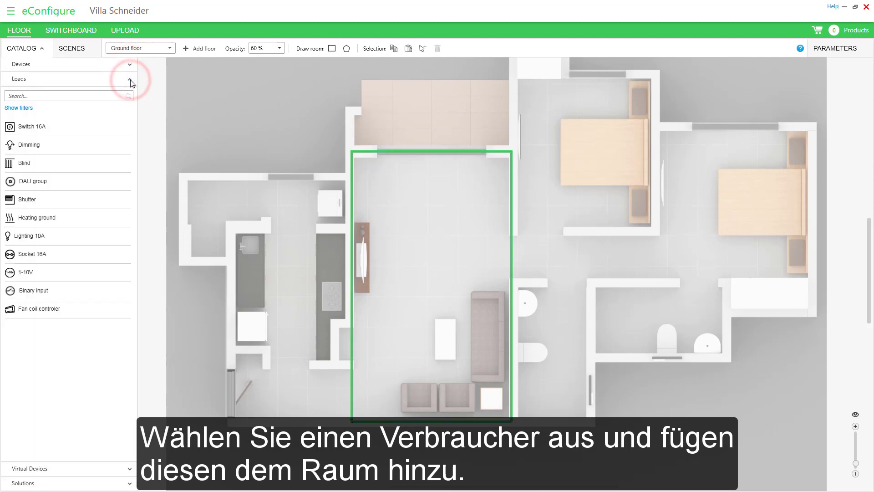
left_click_drag(101, 203, 487, 181)
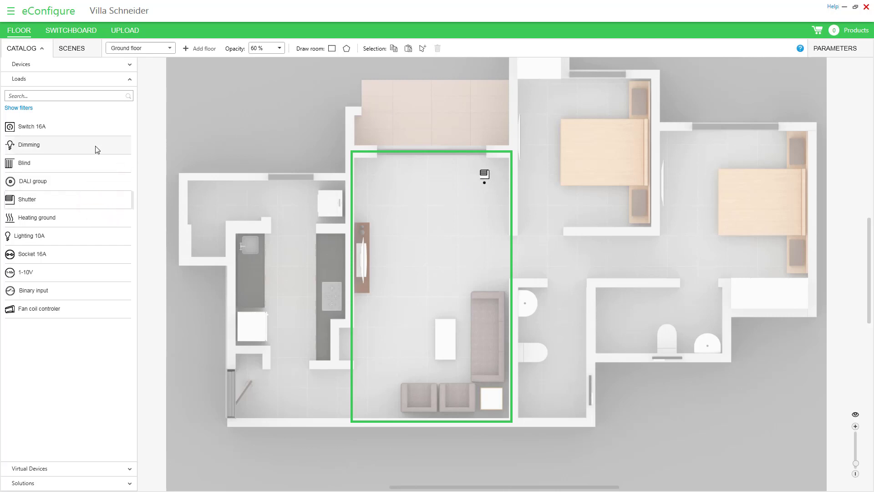
left_click_drag(96, 147, 434, 226)
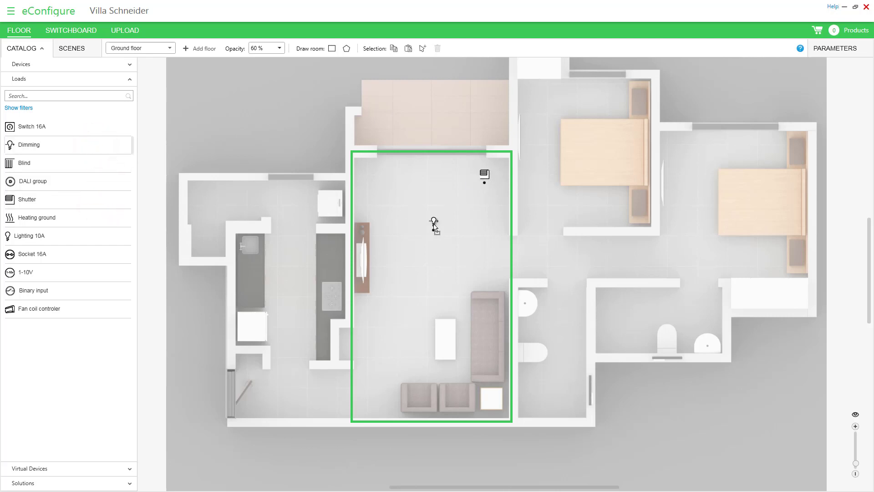
left_click_drag(79, 240, 446, 341)
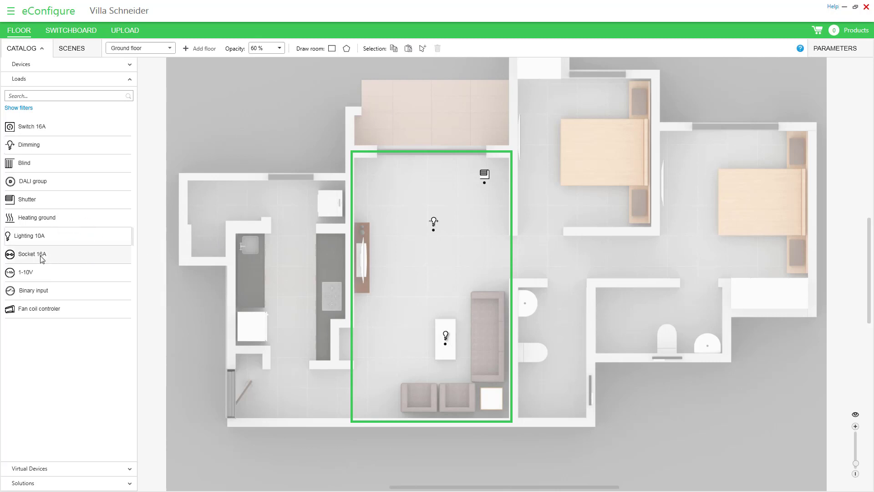
left_click_drag(42, 253, 494, 405)
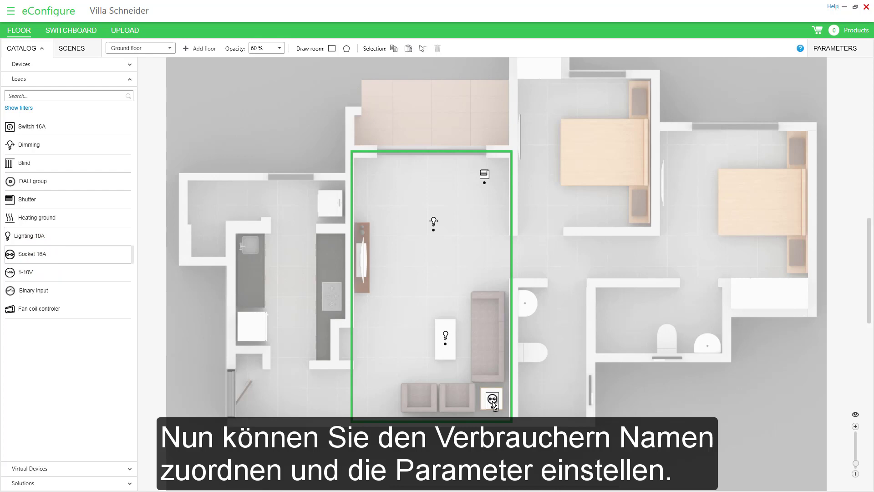
Rename the living room's shutter load to Shutter and its dimming load to Spotlight
left_click(484, 174)
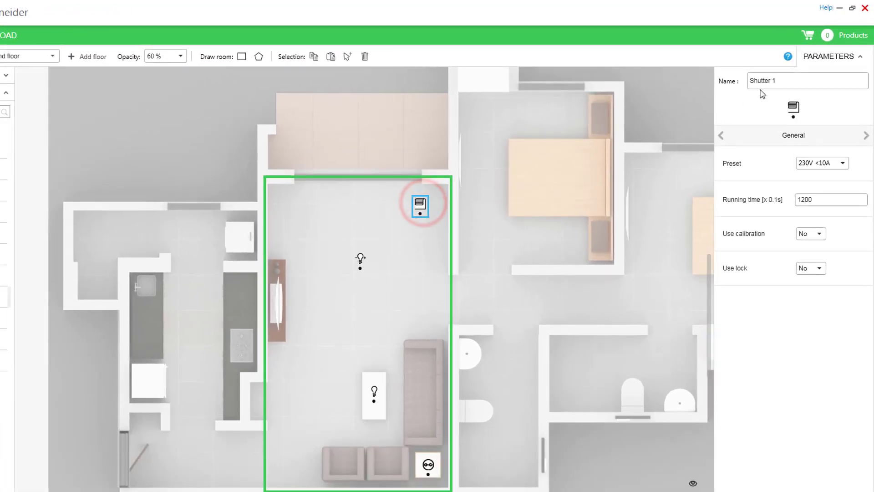
left_click(775, 80)
key("BackSpace")
key("BackSpace")
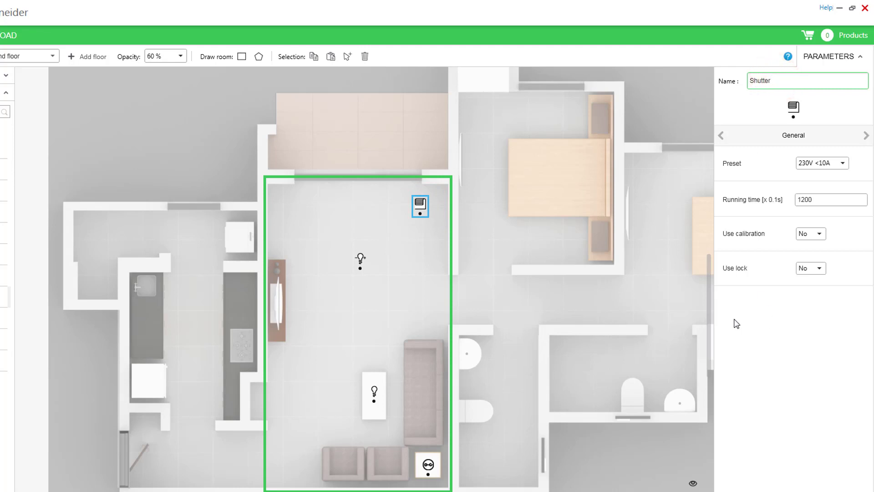
left_click(359, 261)
triple_click(797, 80)
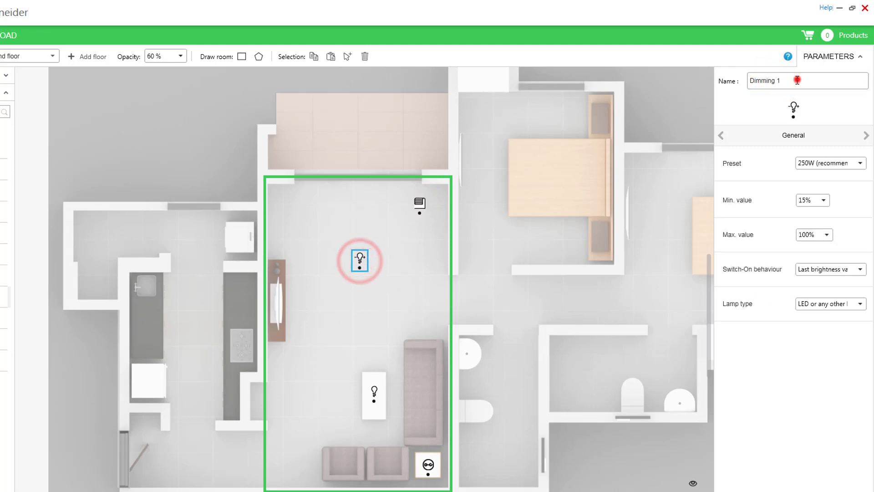
type("Spotlight")
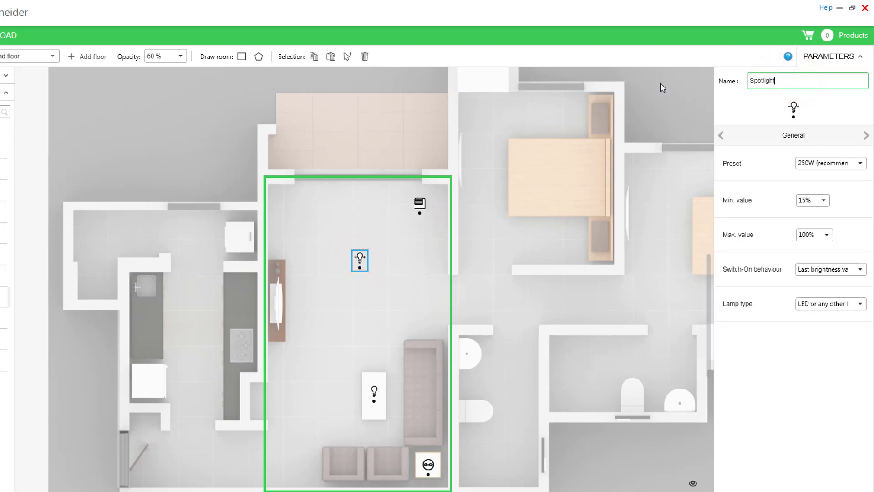
Rename the lighting load on the coffee table to Table and the socket load to Socket
left_click(373, 391)
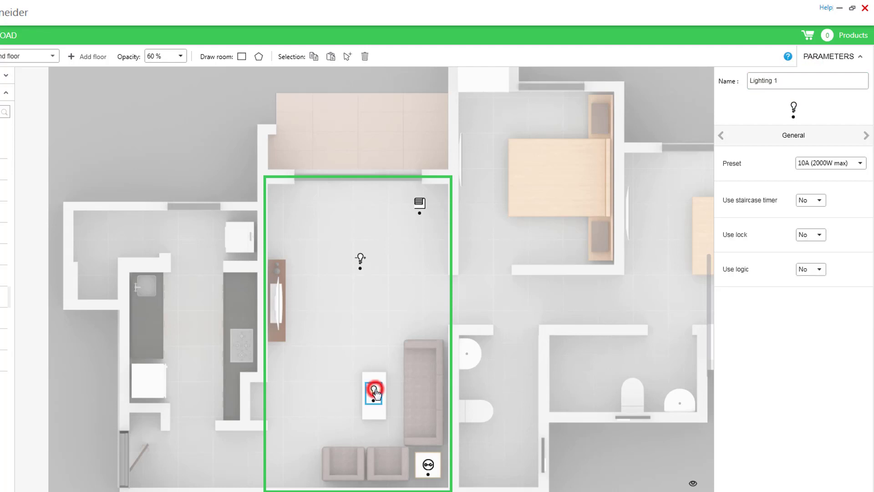
left_click(782, 80)
triple_click(782, 80)
type("Table")
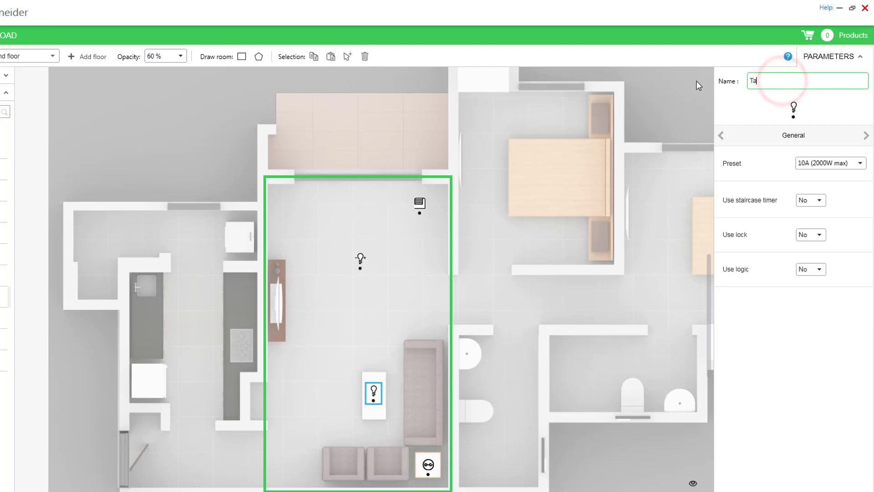
left_click(429, 465)
left_click(790, 81)
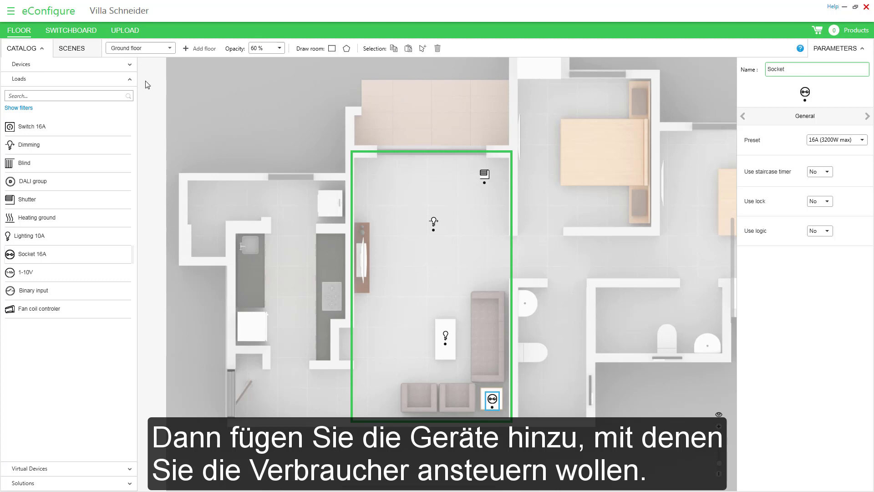
Place a System M Push-button 2-gang plus near the living room's corridor opening and name it PB by corridor
left_click(130, 65)
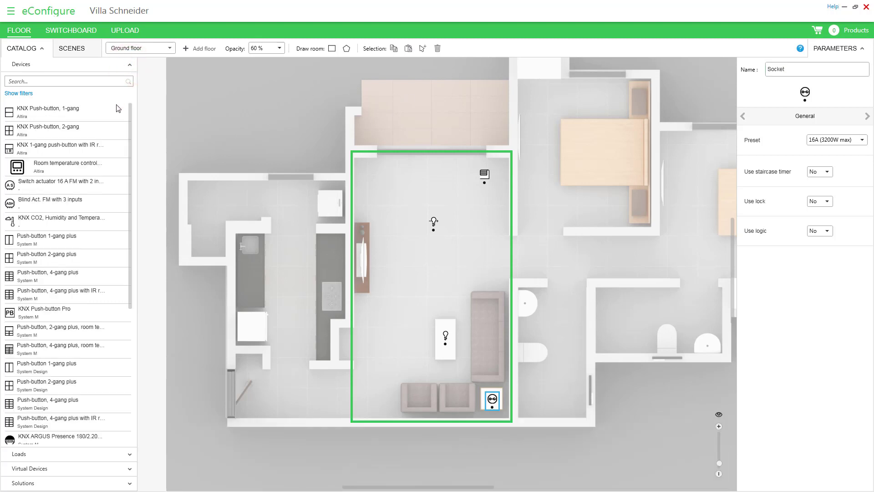
mouse_move(76, 260)
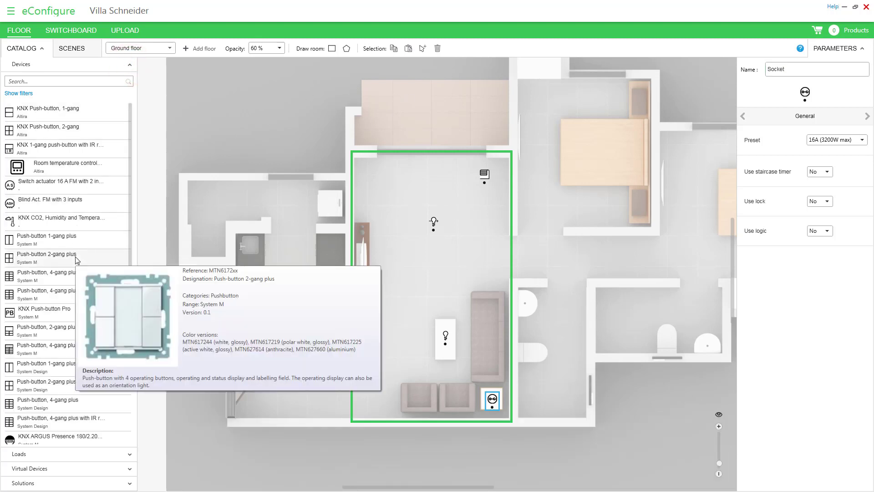
left_click_drag(77, 260, 493, 243)
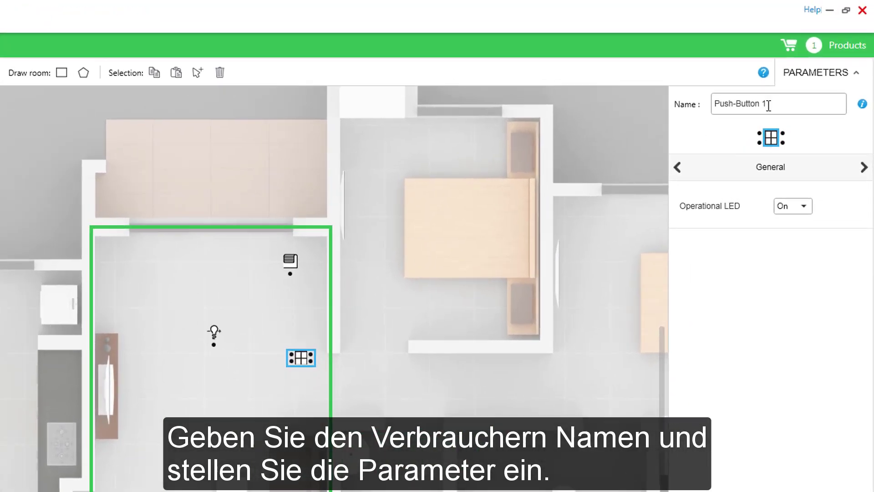
triple_click(787, 105)
type("PB")
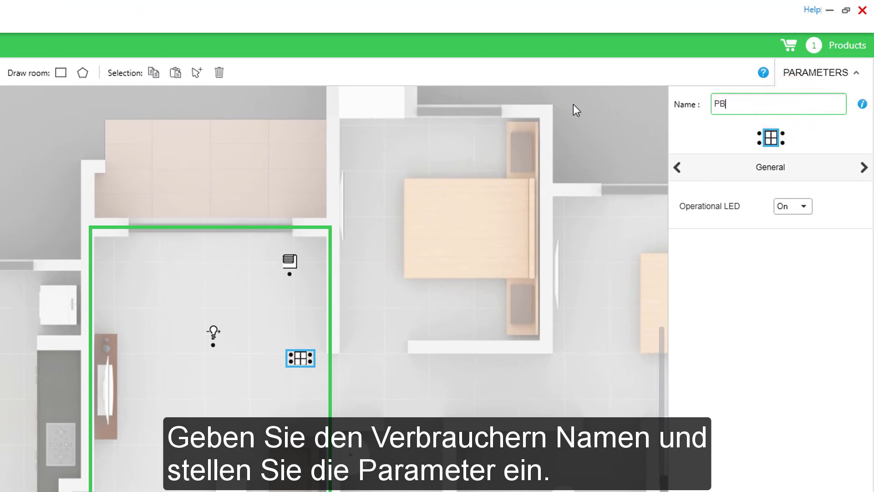
type(" by corridor")
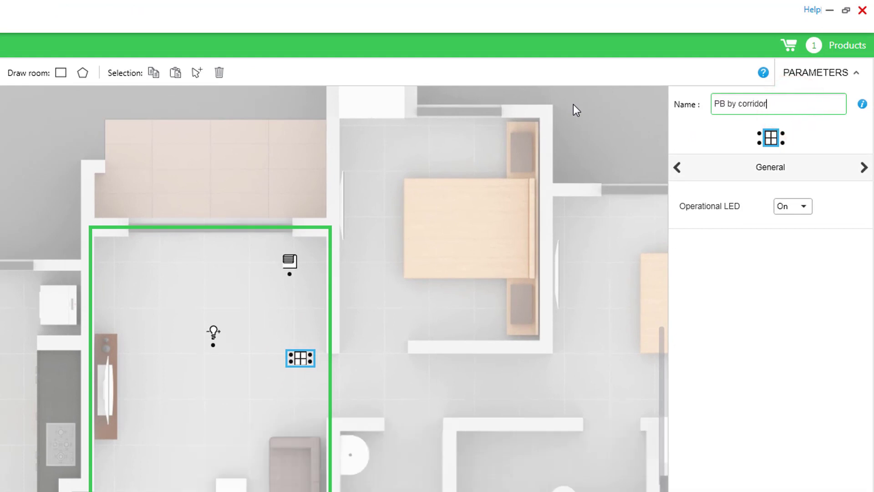
Set the push-button's channel presets to Moving blind up for Button 1 and Moving blind down for Button 2
left_click(862, 170)
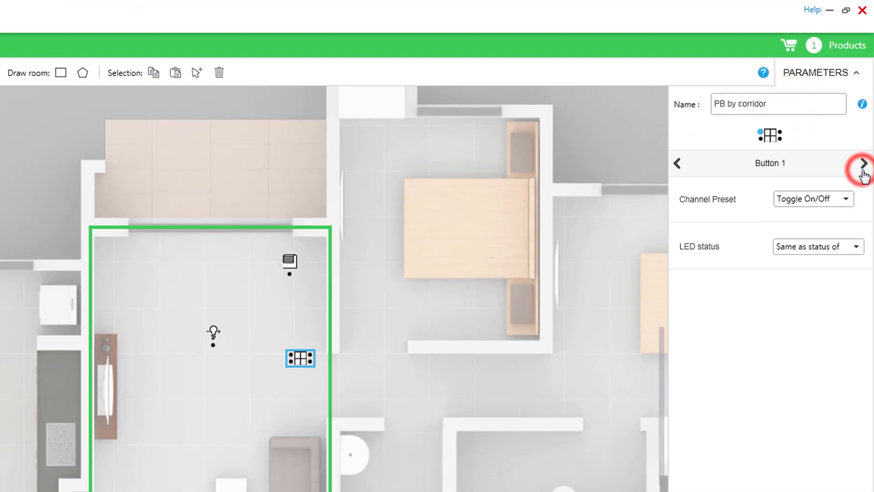
left_click(847, 200)
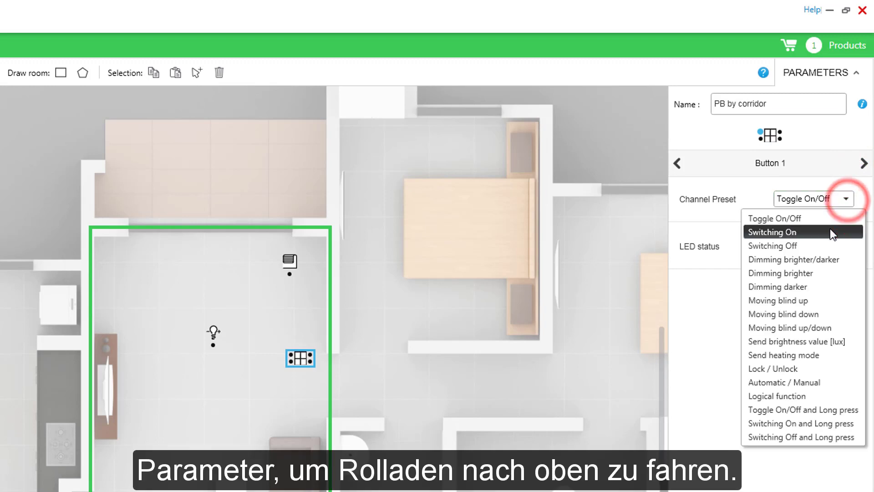
left_click(828, 301)
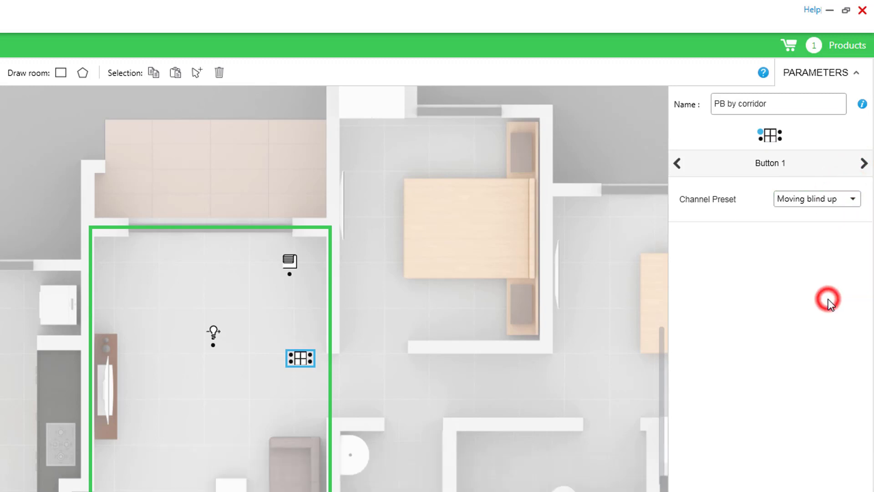
left_click(864, 164)
left_click(846, 199)
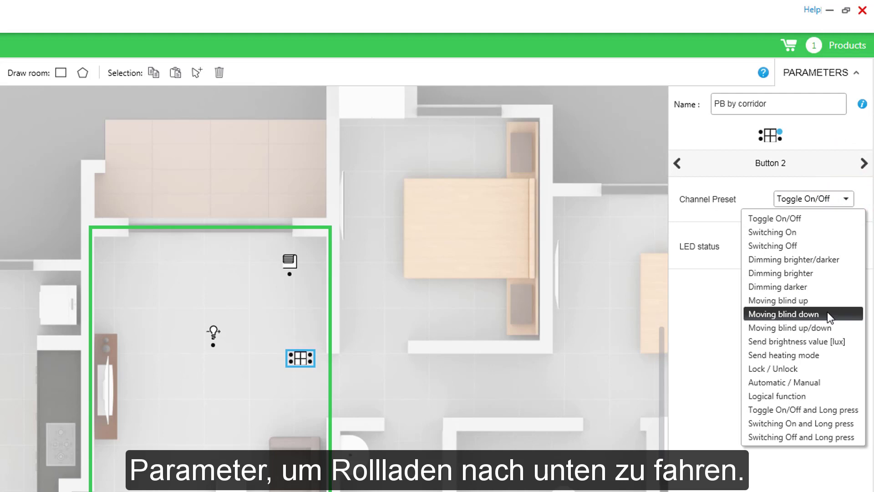
left_click(827, 313)
Set Button 3's channel preset to Dimming brighter/darker and go on to the settings of Button 4
left_click(863, 164)
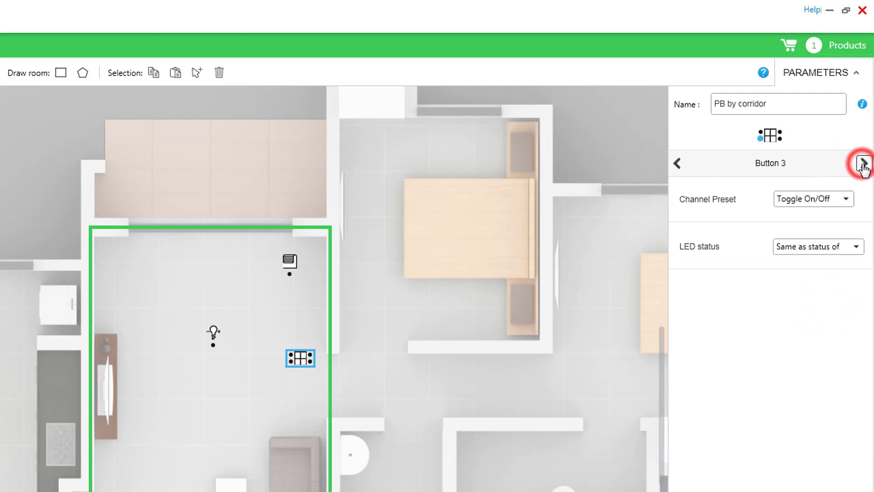
left_click(846, 199)
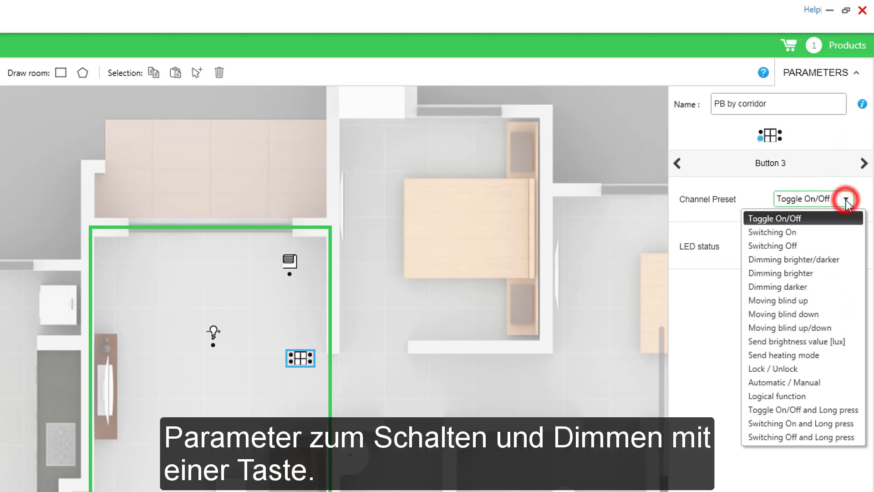
left_click(807, 259)
left_click(863, 164)
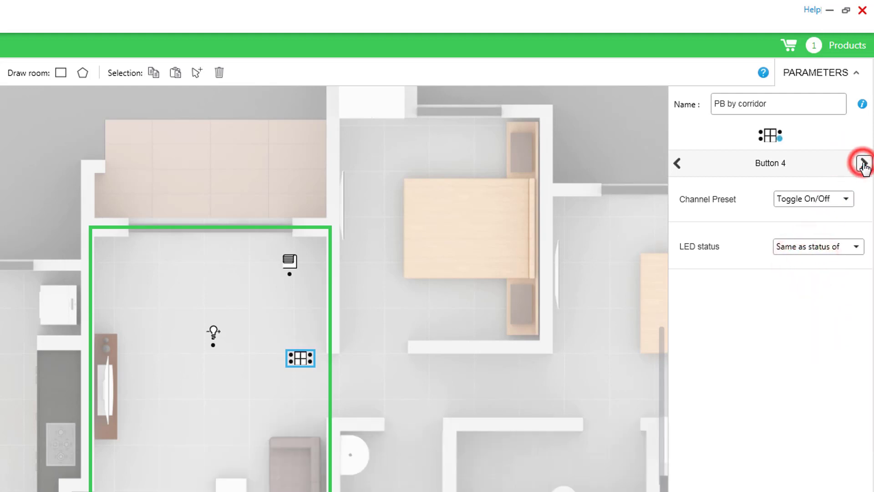
Link PB by corridor's Buttons 1 and 2 to the living-room shutter, Button 3 to the dimmable ceiling light and Button 4 to the coffee-table light
left_click(845, 200)
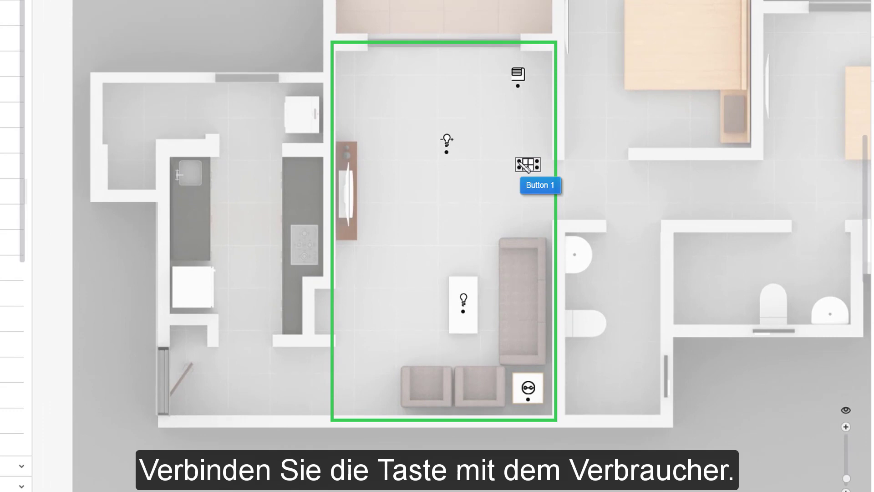
left_click_drag(520, 163, 517, 86)
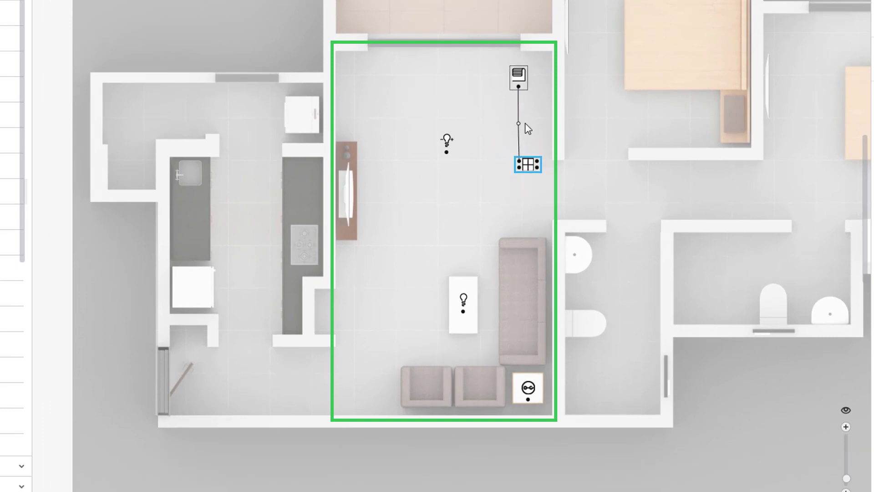
left_click_drag(538, 160, 515, 128)
left_click_drag(519, 168, 449, 157)
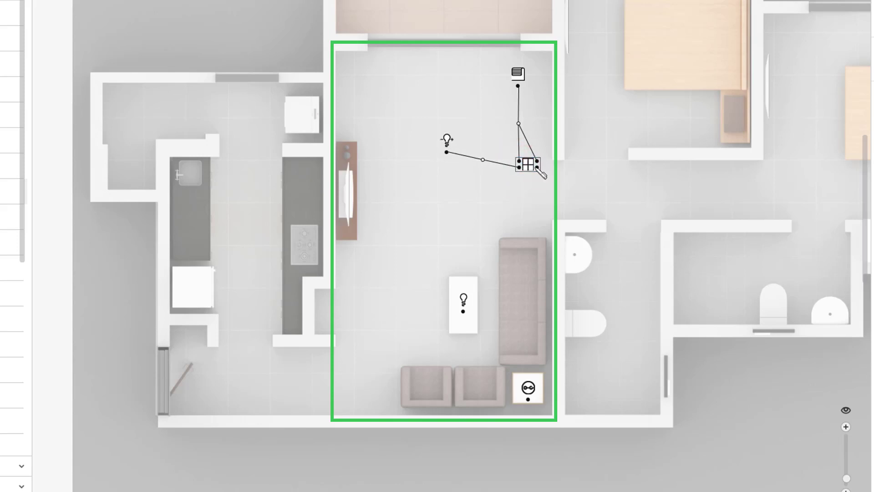
left_click_drag(537, 169, 463, 310)
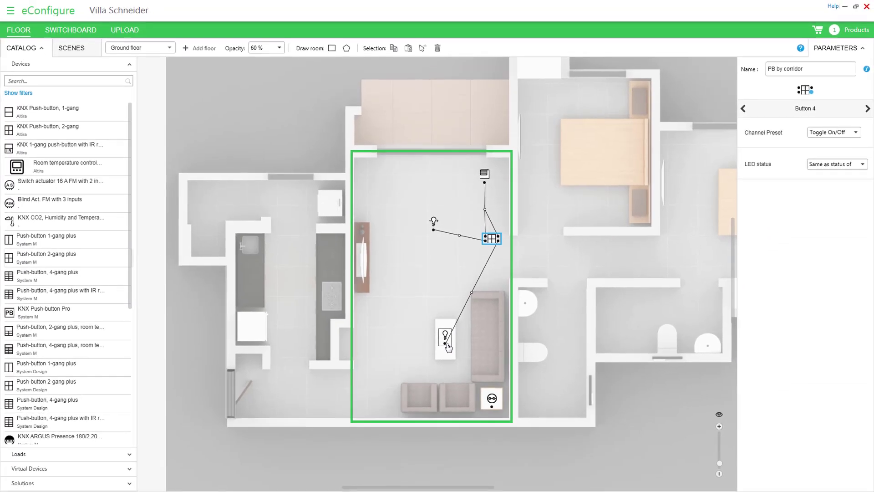
Place another System M Push-button 2-gang plus in the living room near the wall by the kitchen and name it PB by entrance
mouse_move(79, 254)
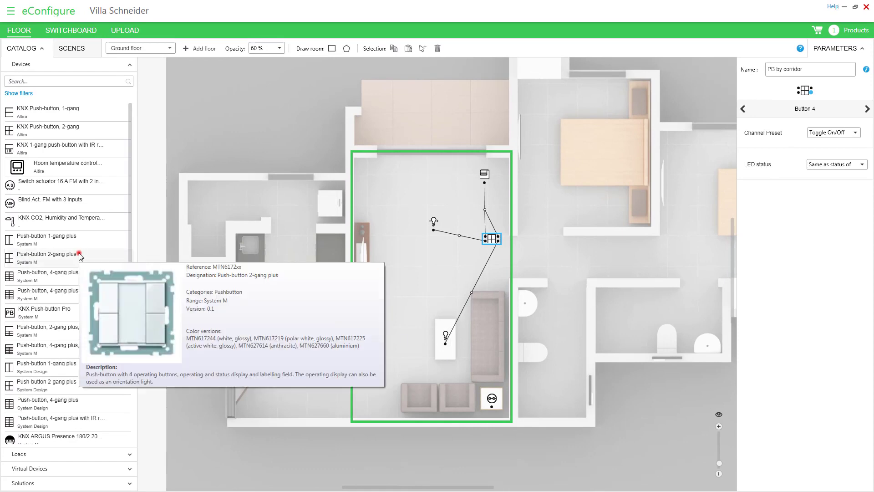
left_click_drag(79, 254, 379, 319)
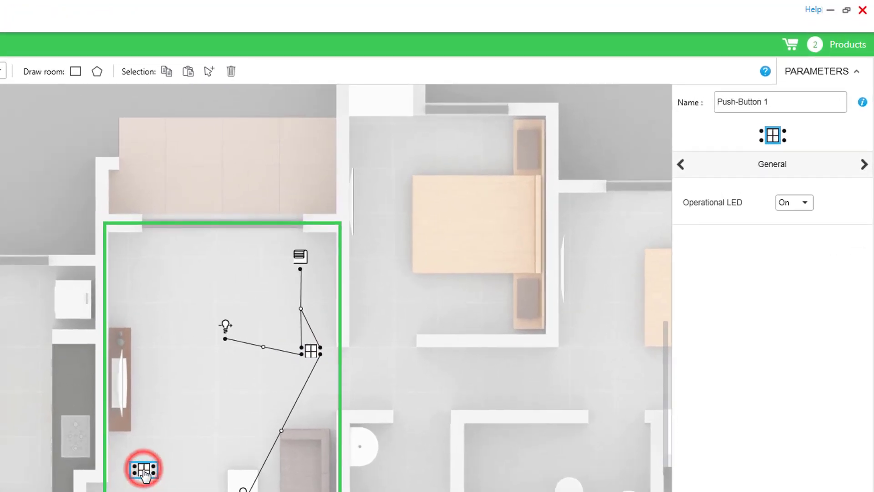
double_click(803, 70)
left_click(768, 105)
type("PB by entrance")
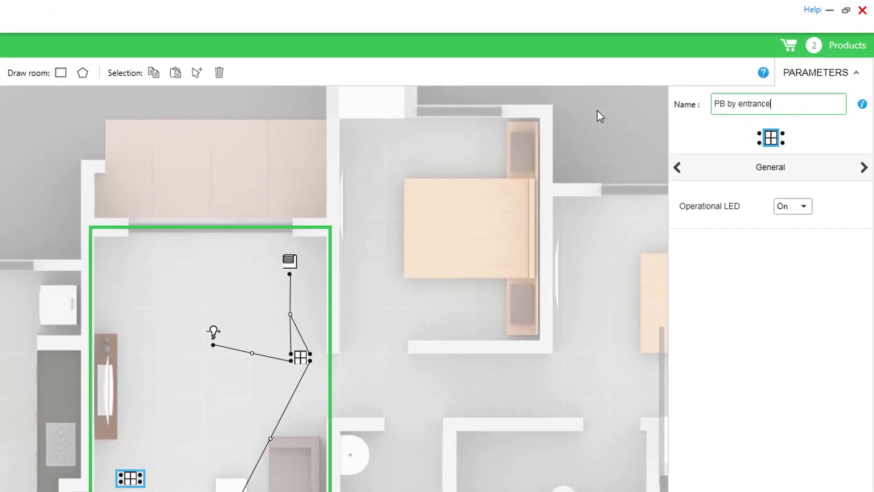
Set PB by entrance's Button 1 channel preset to Dimming brighter/darker and keep Toggle On/Off for Buttons 2, 3 and 4
left_click(865, 168)
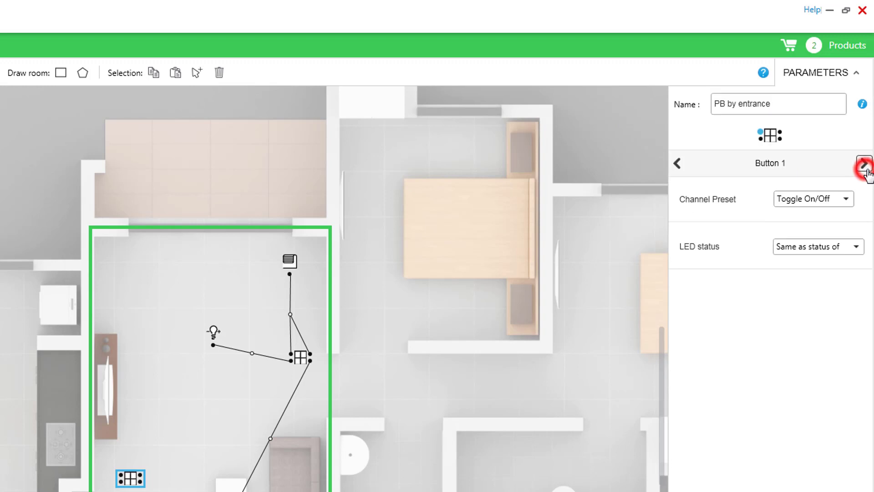
left_click(830, 195)
left_click(826, 260)
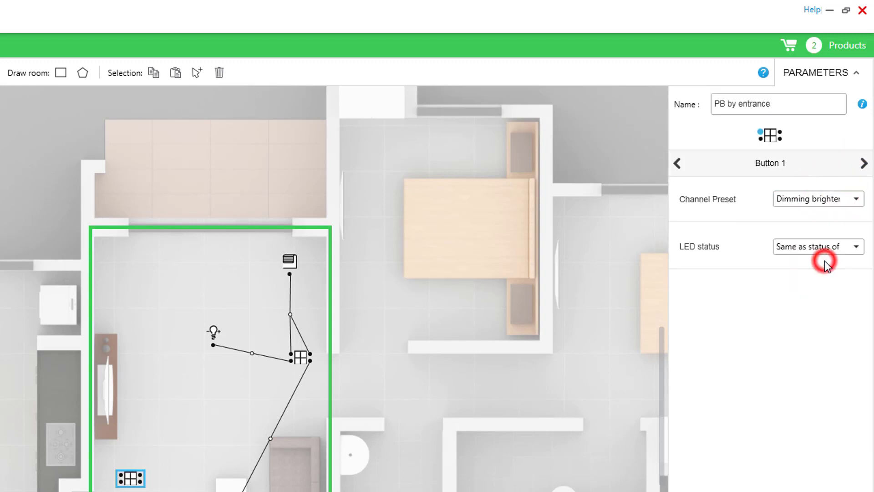
left_click(863, 165)
left_click(846, 198)
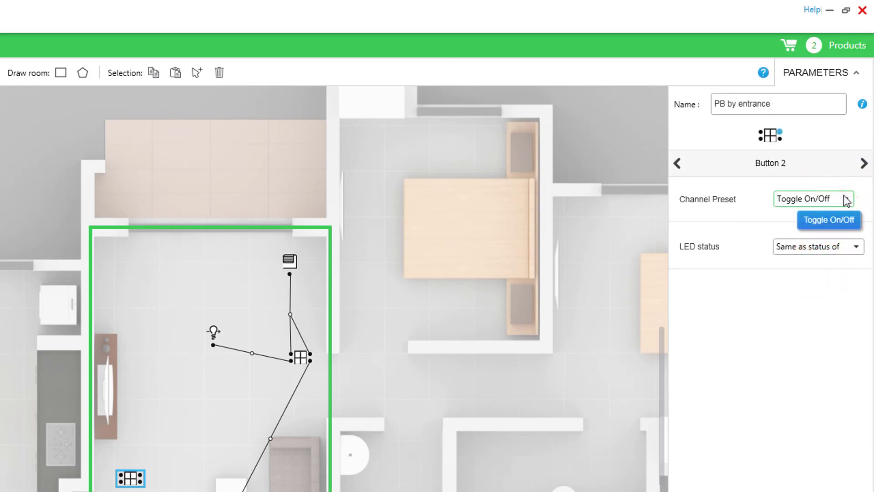
left_click(845, 198)
left_click(862, 164)
left_click(846, 199)
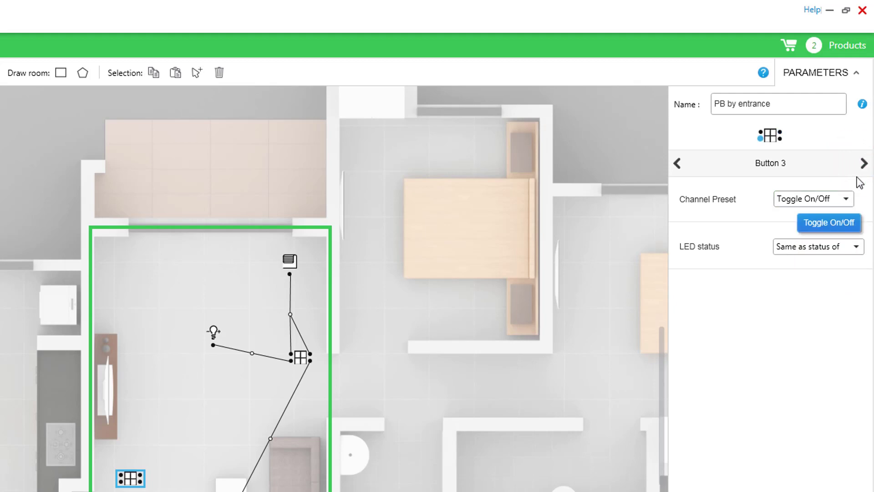
left_click(863, 163)
left_click(848, 203)
left_click(824, 225)
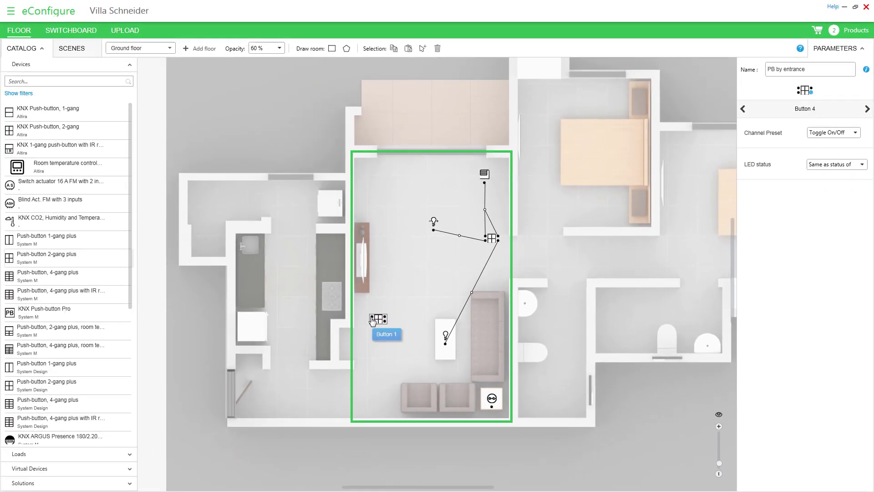
Link PB by entrance's Button 1 to the dimmable light's link, Button 2 to the table light's link and Button 4 to the socket, repositioning link nodes
left_click_drag(373, 320, 433, 230)
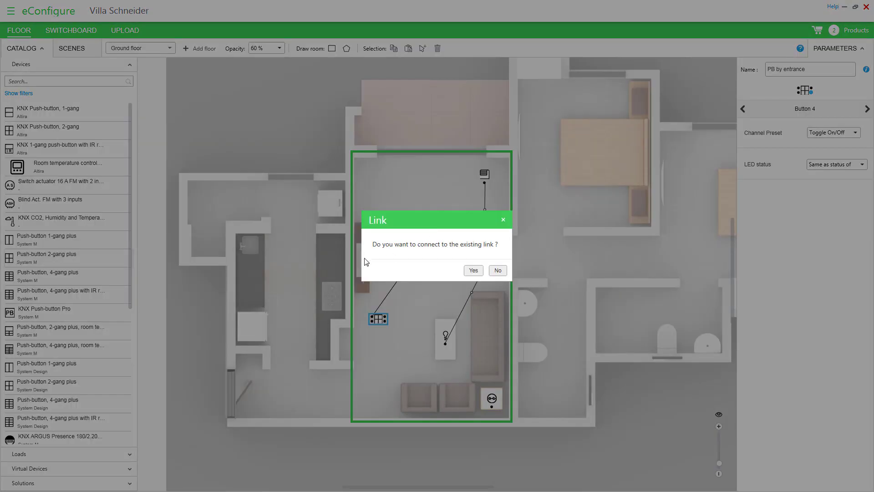
left_click(473, 271)
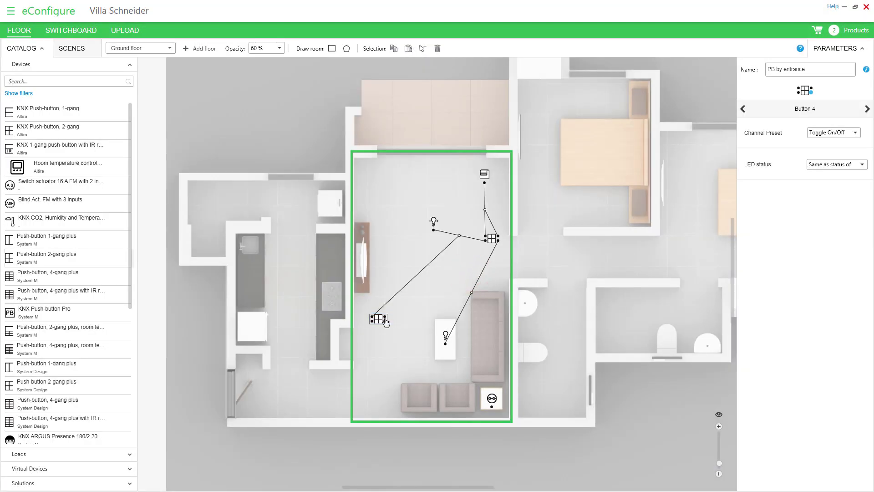
left_click_drag(386, 318, 472, 291)
left_click_drag(385, 321, 492, 408)
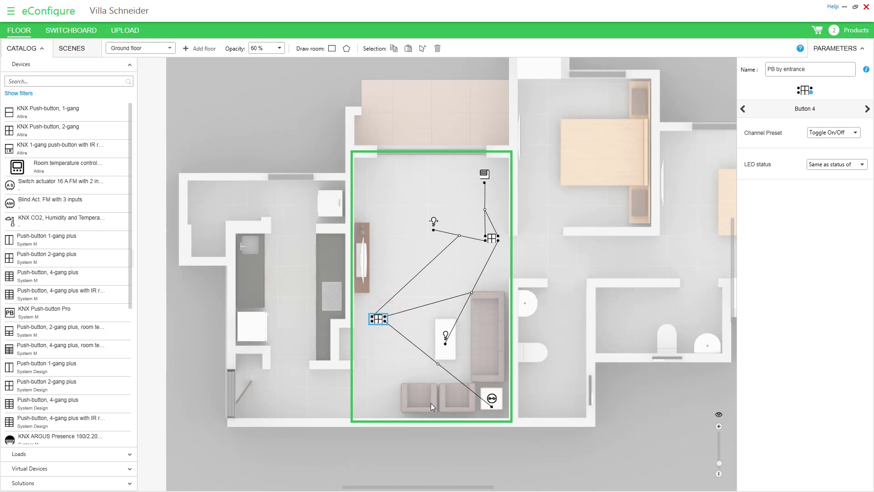
left_click_drag(459, 236, 433, 251)
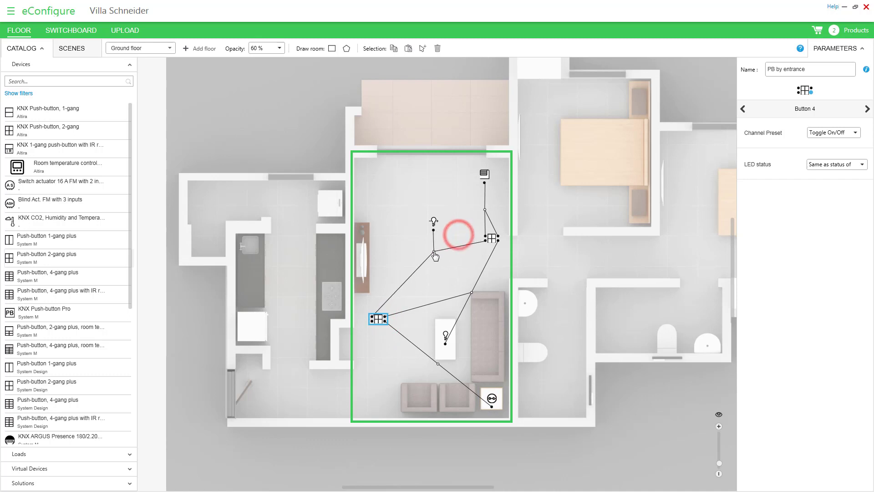
left_click_drag(471, 294, 444, 286)
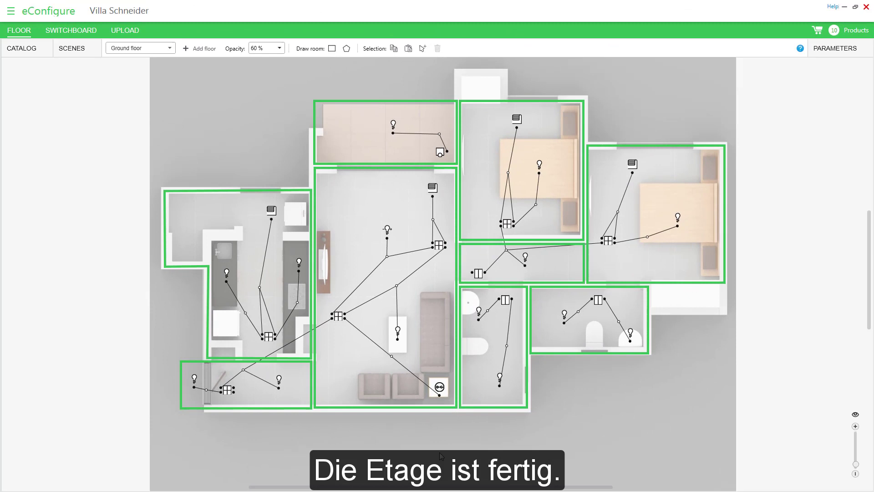
Hide all links, examine the connections of PB by entrance, the corridor light and the guest bedroom light individually, and show all links again
left_click(856, 415)
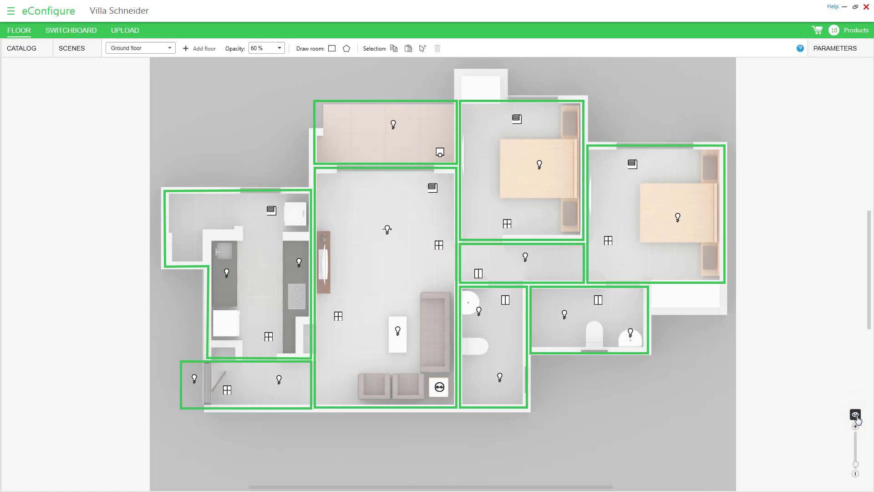
left_click(856, 415)
left_click(856, 415)
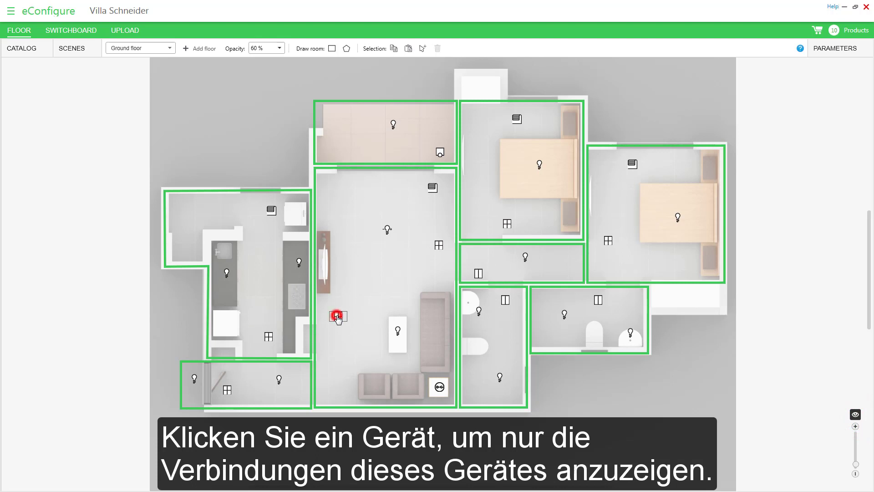
left_click(337, 316)
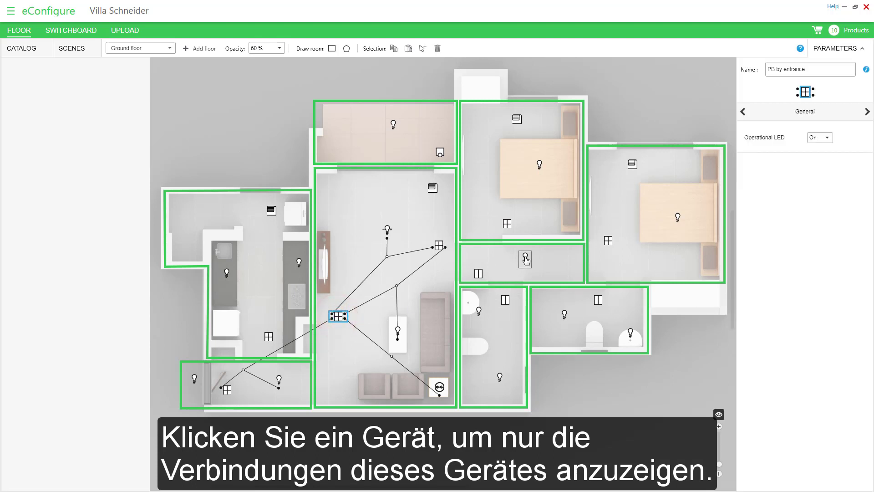
left_click(526, 258)
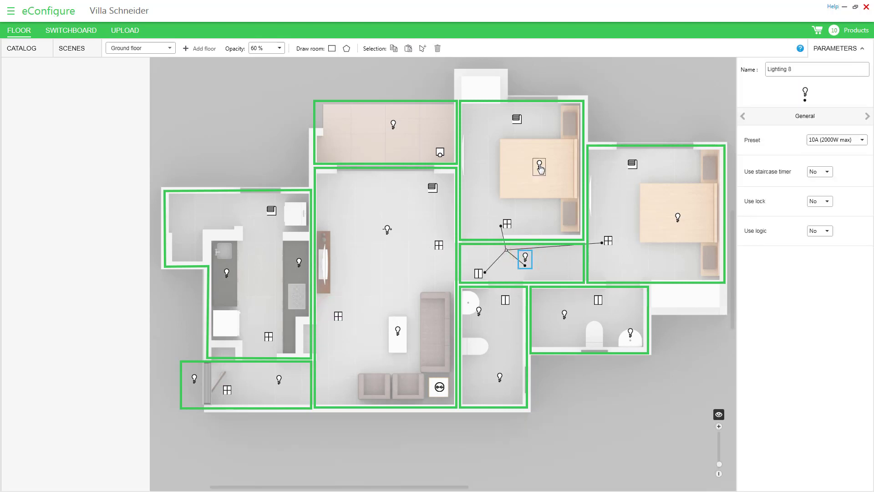
left_click(540, 167)
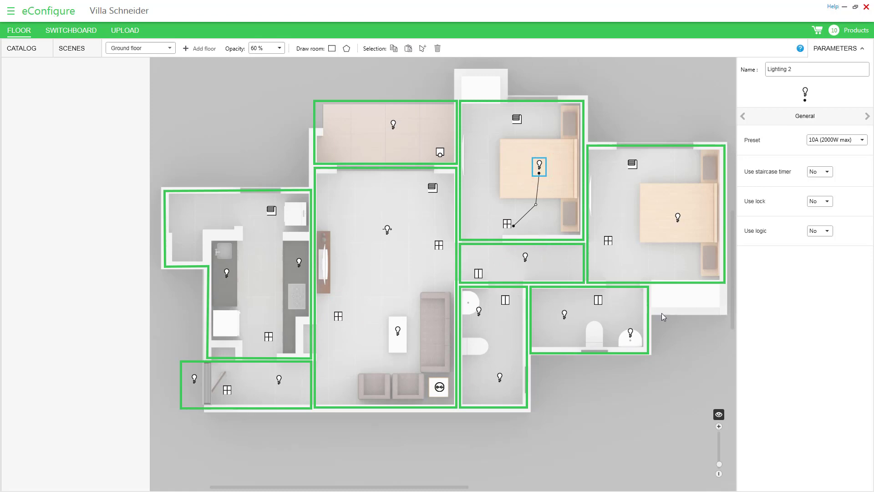
left_click(719, 414)
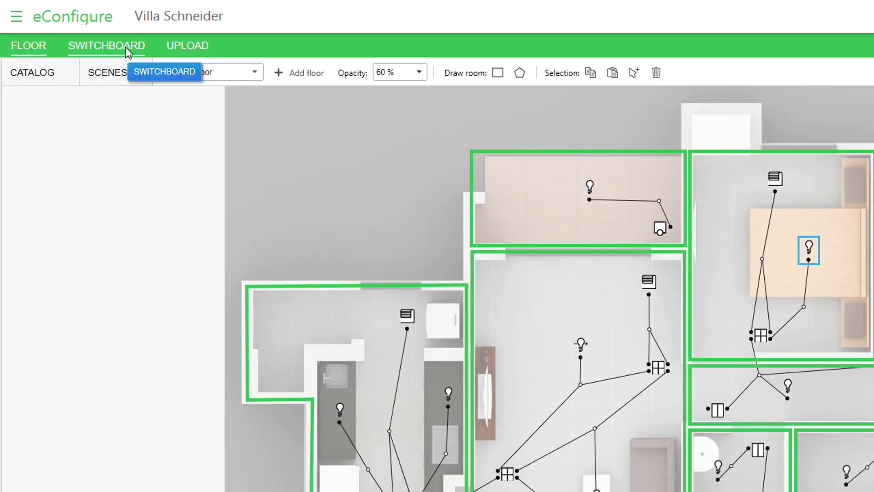
Generate the switchboard's actuators automatically with one panel per floor and review the channel assignments
left_click(125, 47)
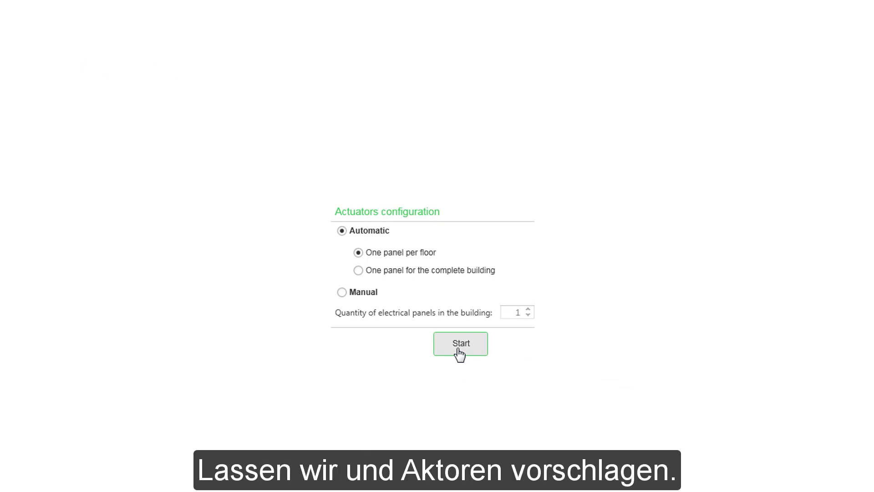
left_click(460, 353)
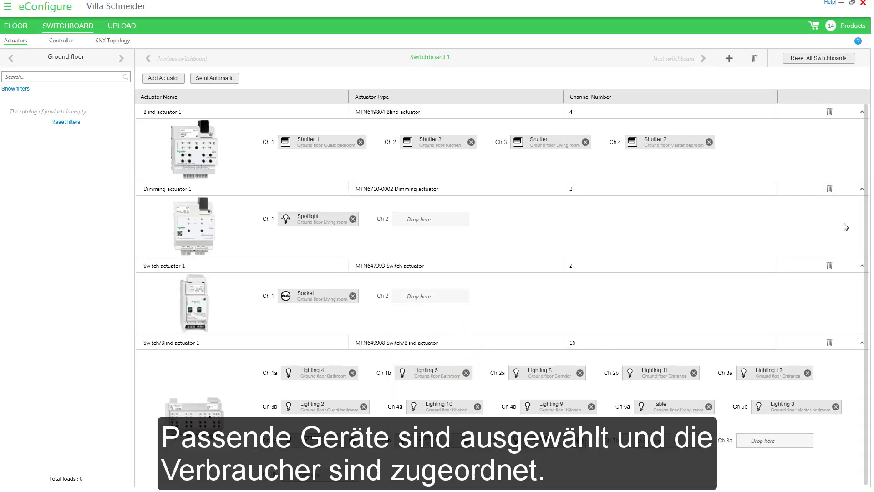
left_click(865, 211)
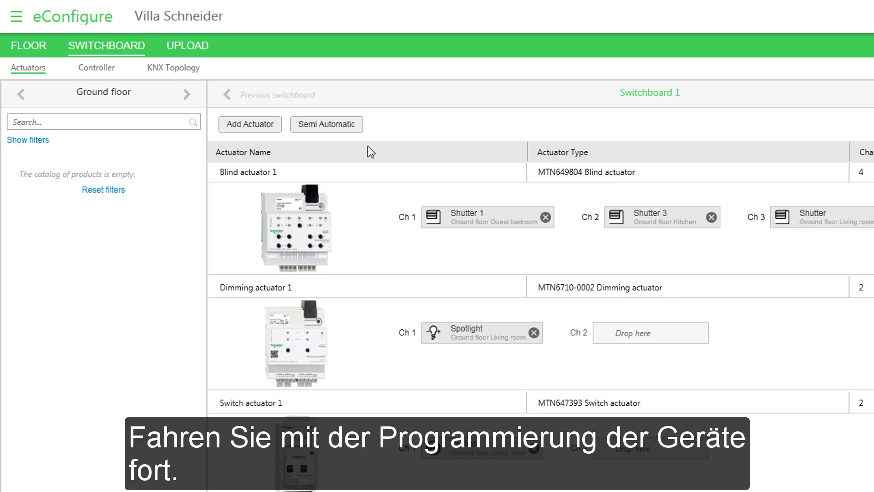
Select all devices for upload and start commissioning them through the KNX-USB Data Interface at 1.1.255
left_click(191, 45)
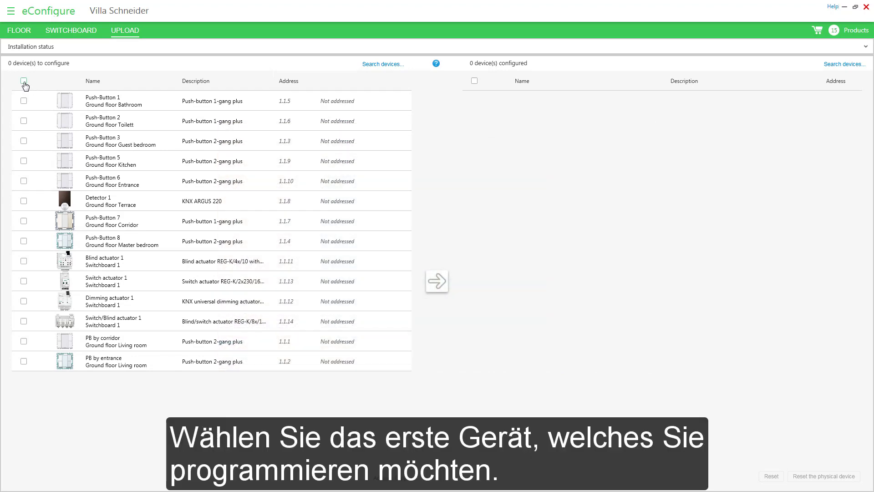
left_click(24, 81)
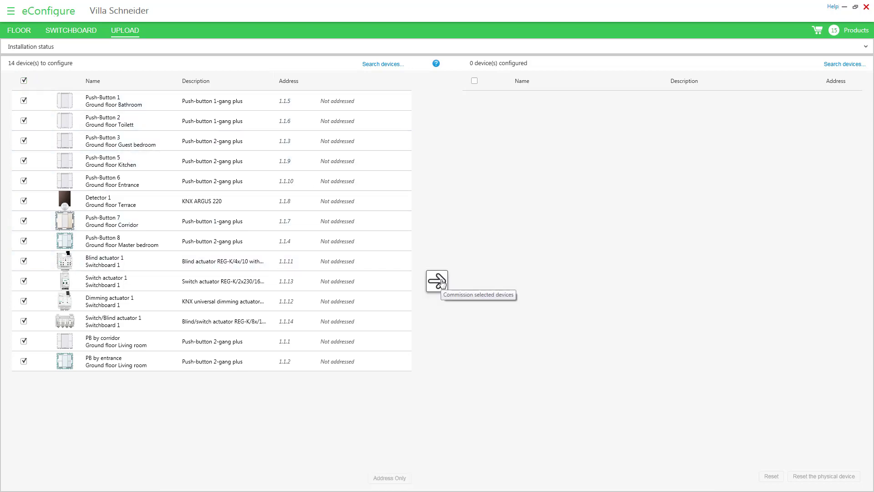
left_click(437, 281)
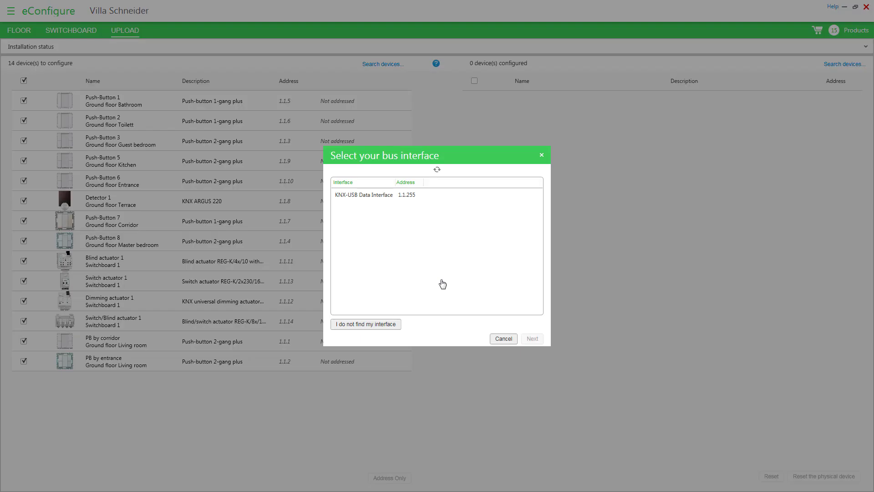
left_click(377, 196)
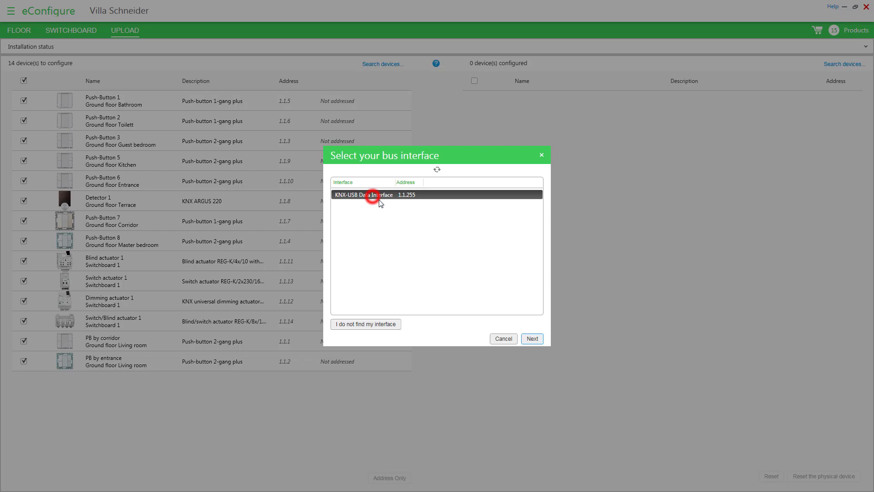
left_click(532, 339)
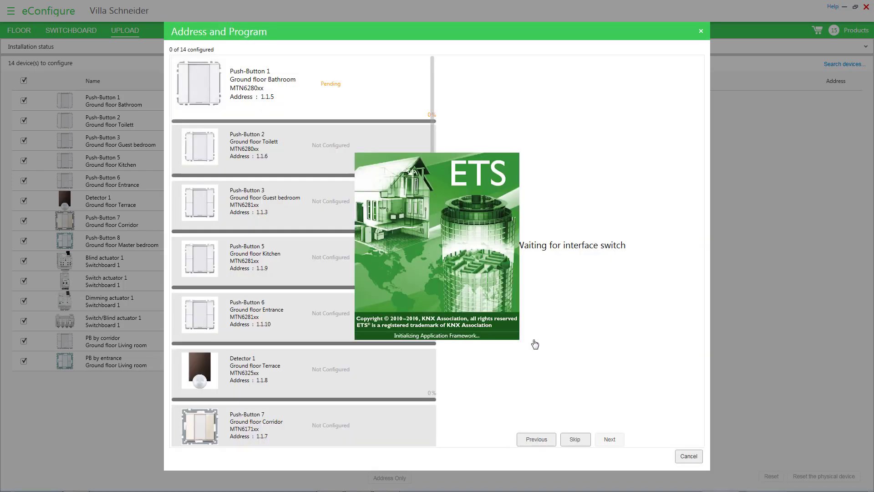